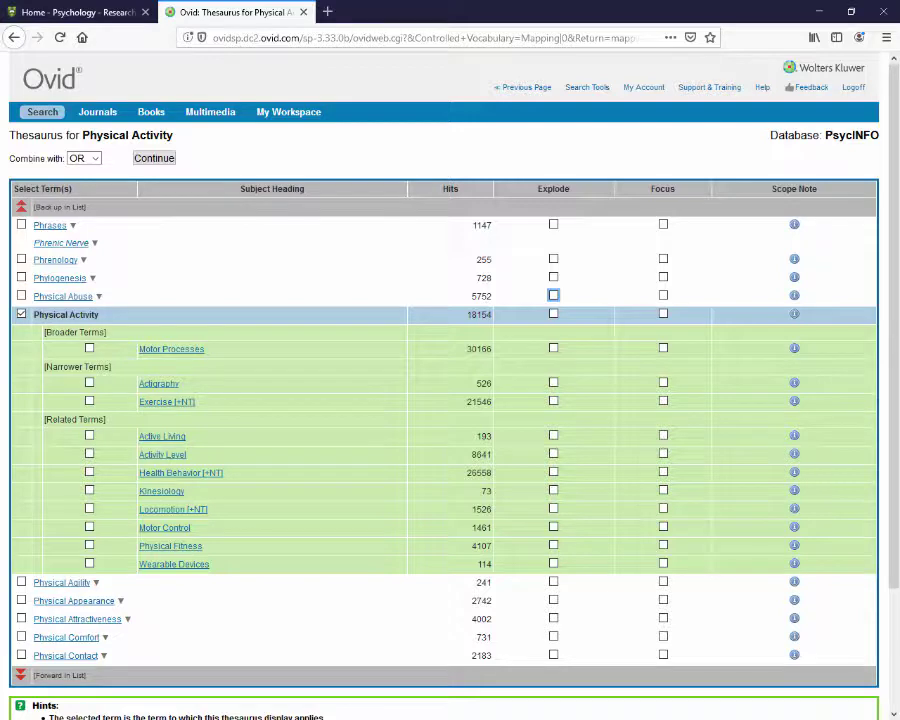
Explode the Physical Activity subject heading and run it as a search.
left_click(556, 315)
left_click(164, 162)
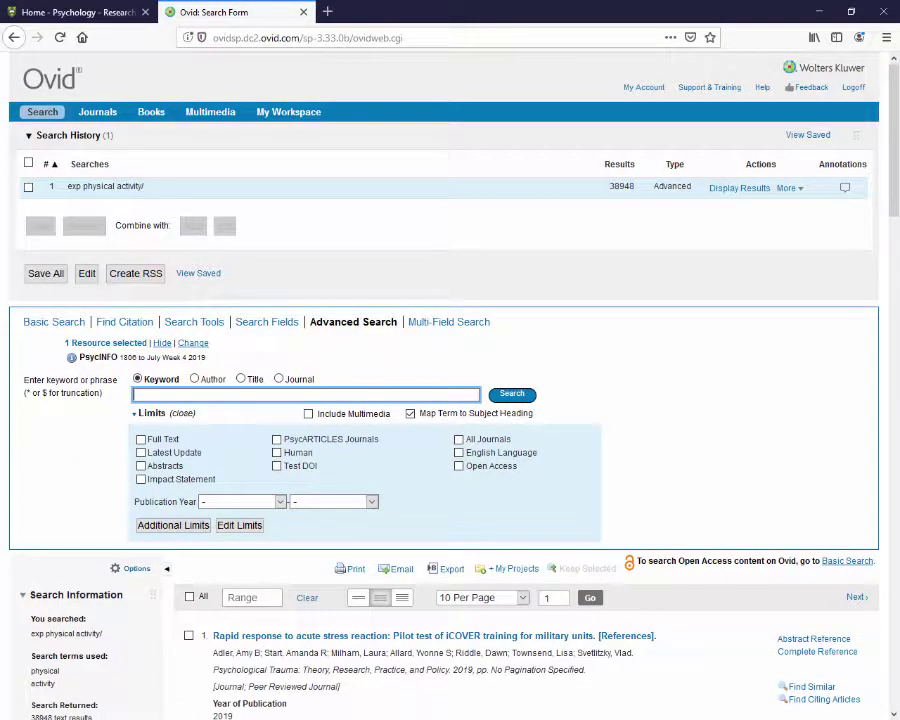
Look up "cognitive performance" and run a search on the matching exploded subject heading Cognitive Ability.
type("cognitive performance")
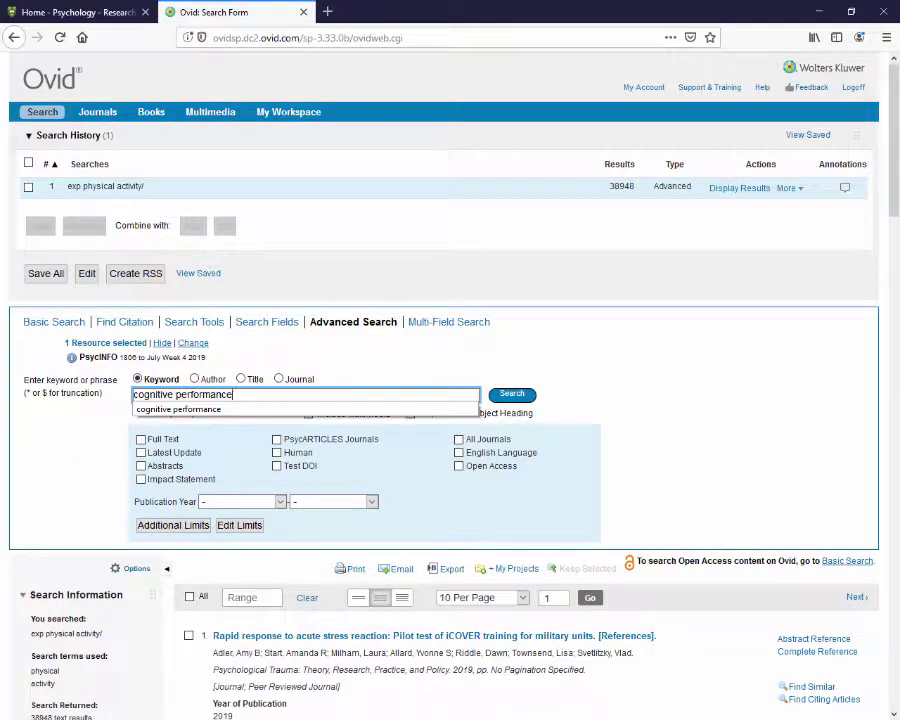
key("Return")
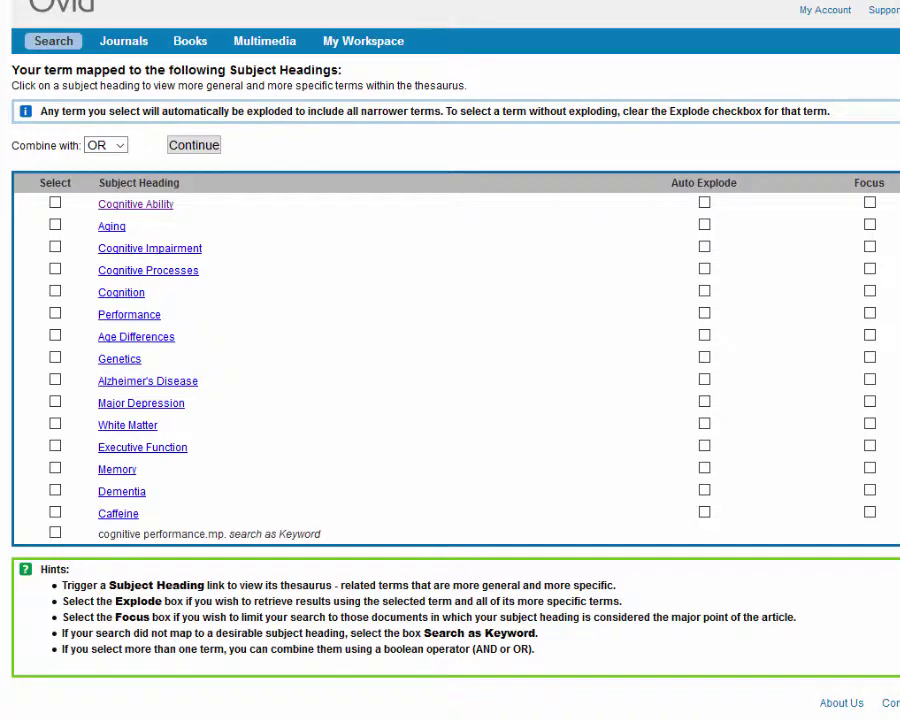
left_click(55, 203)
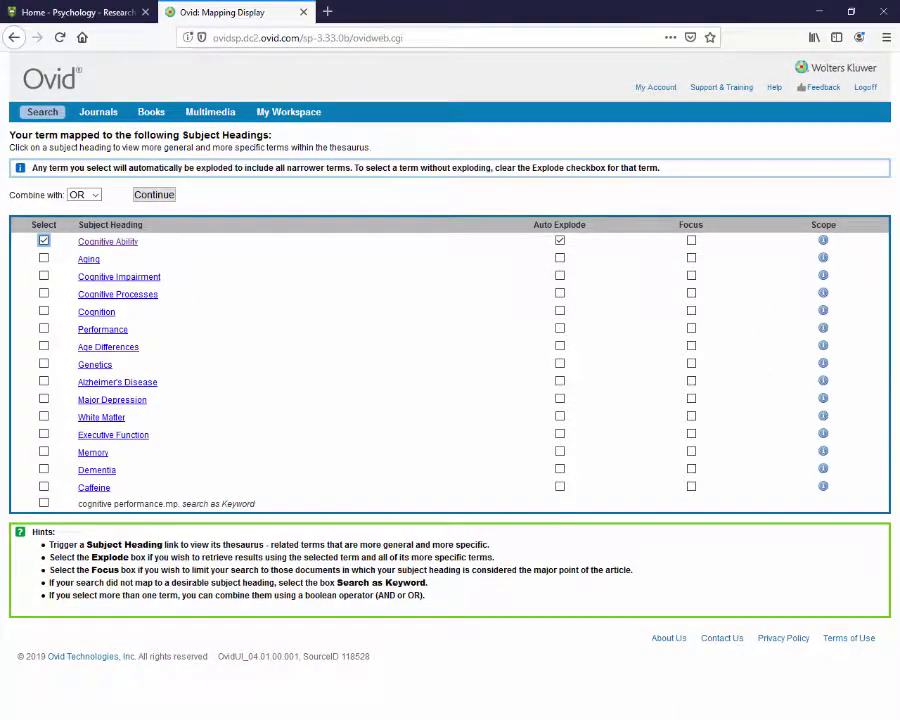
left_click(140, 198)
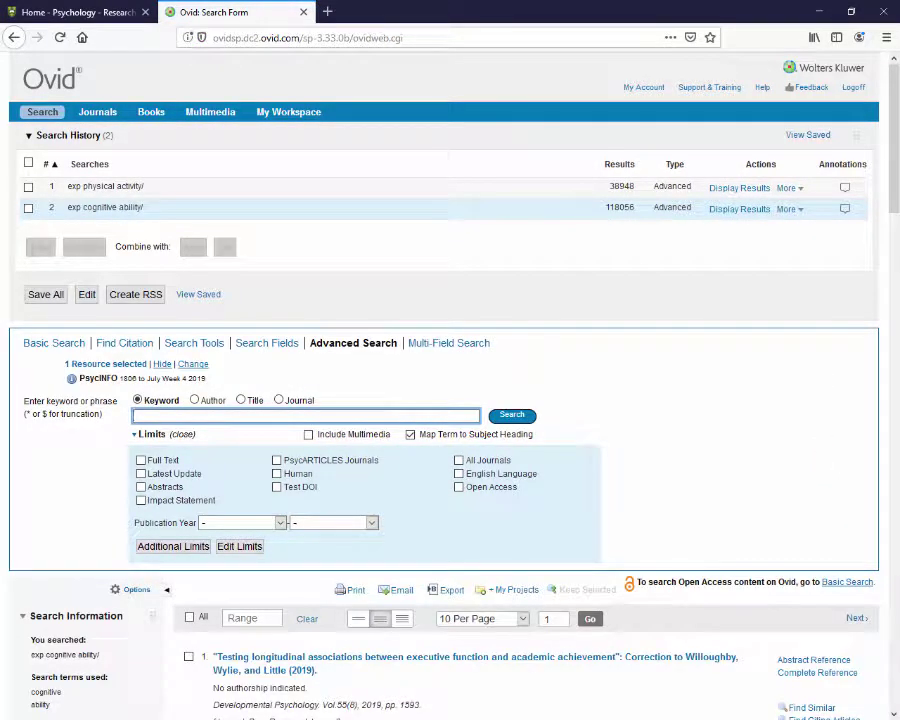
Look up "dementia" and run a search on the exploded subject heading Dementia.
type("dementia")
key("Return")
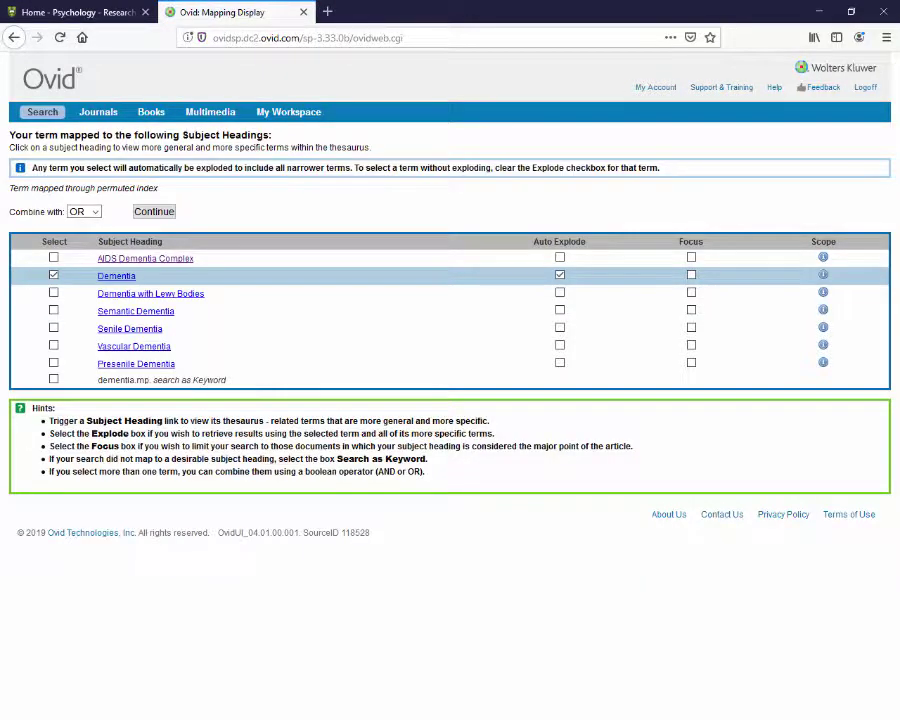
left_click(152, 213)
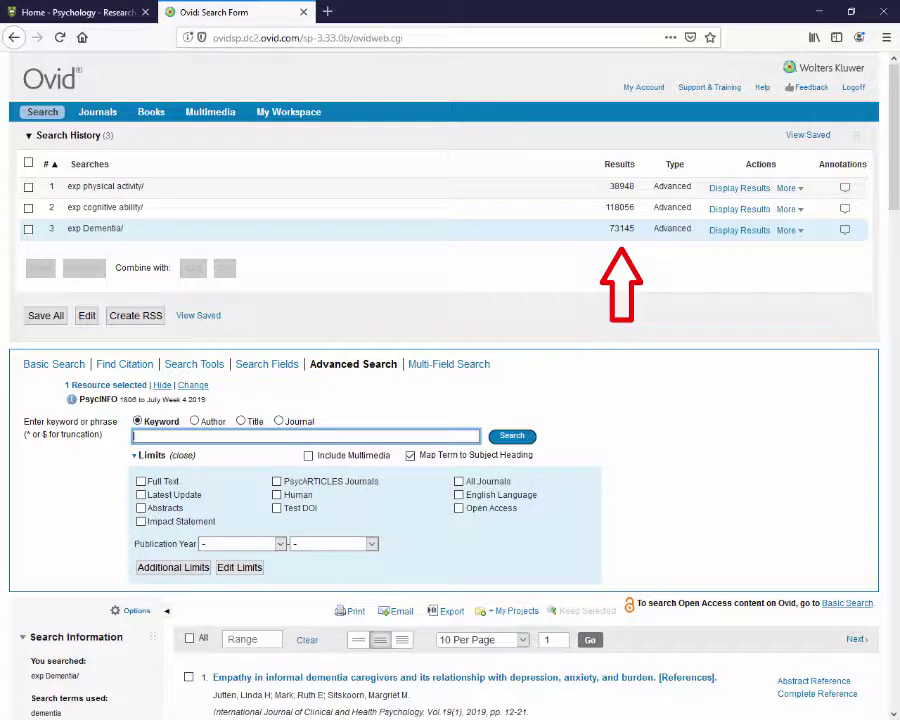
Combine the physical activity, cognitive ability and Dementia searches in the search history with AND.
left_click(28, 187)
left_click(28, 208)
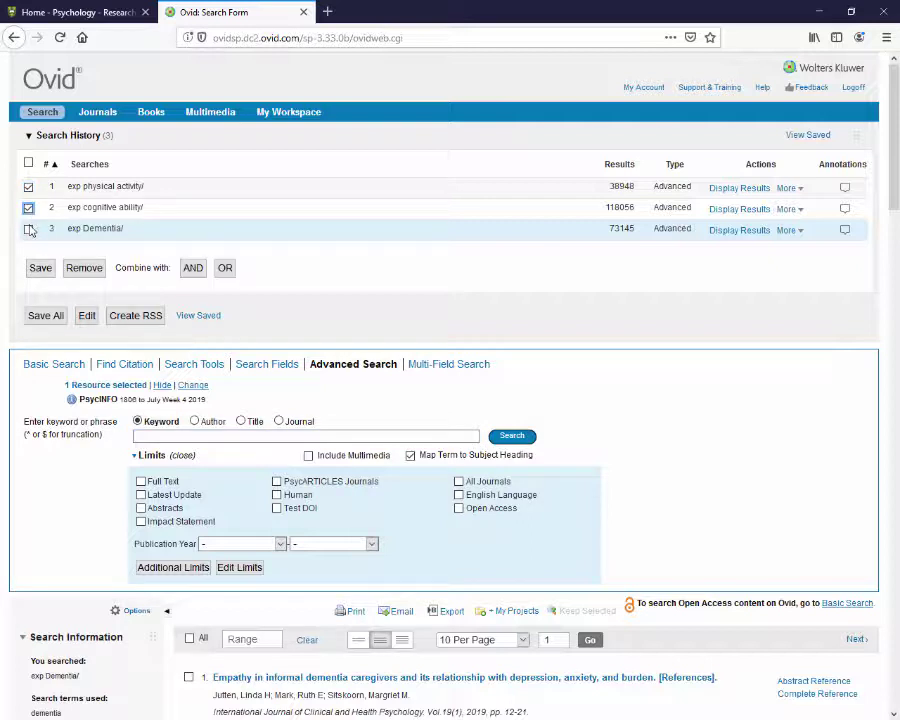
left_click(28, 229)
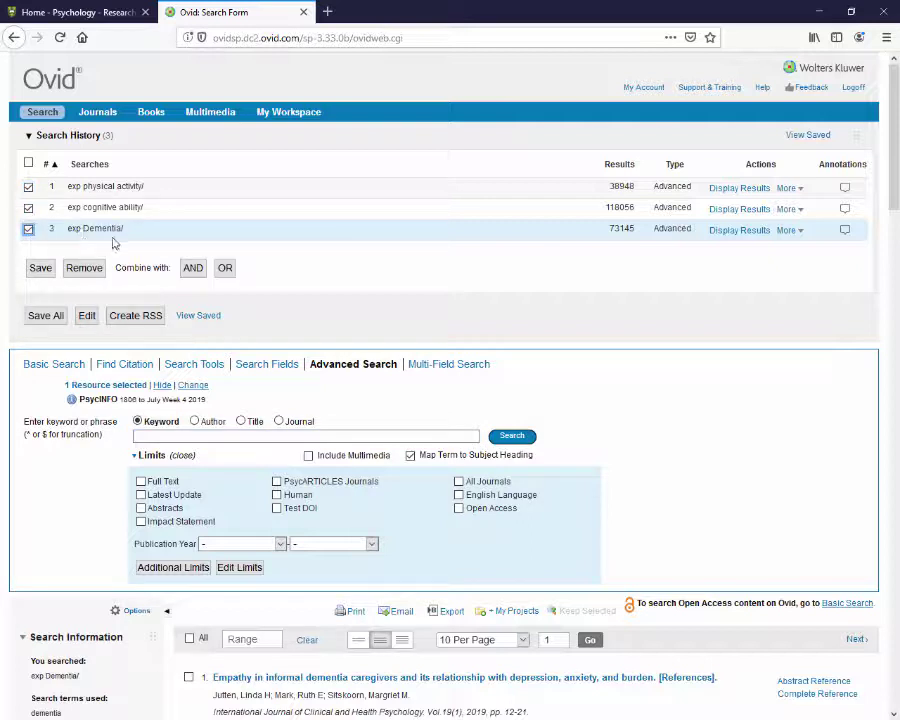
left_click(193, 268)
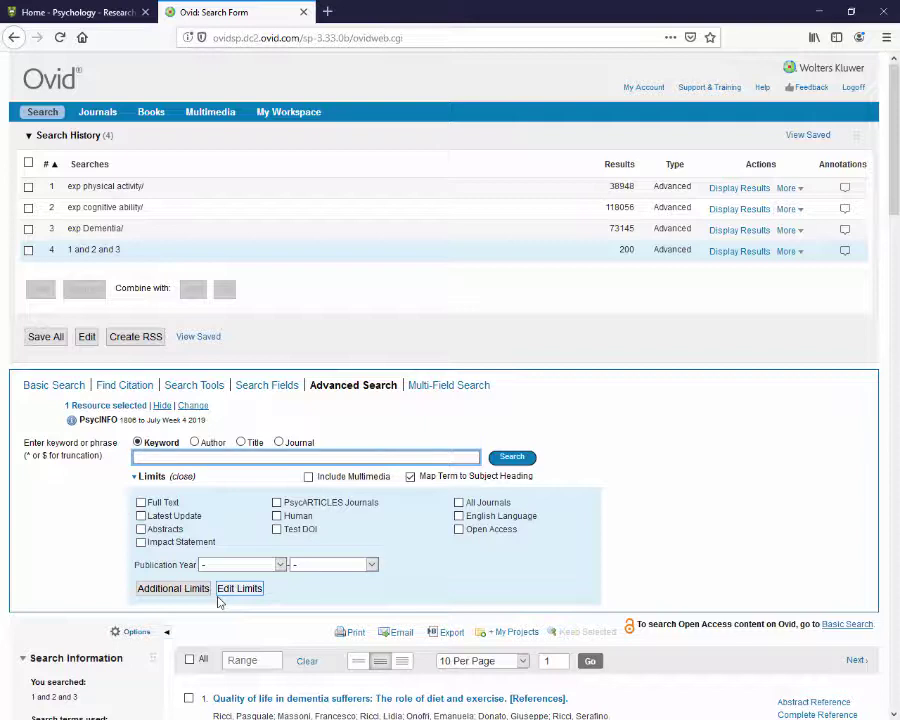
Open the additional limits for the combined search and set the methodology to 0400 Empirical Study.
left_click(166, 590)
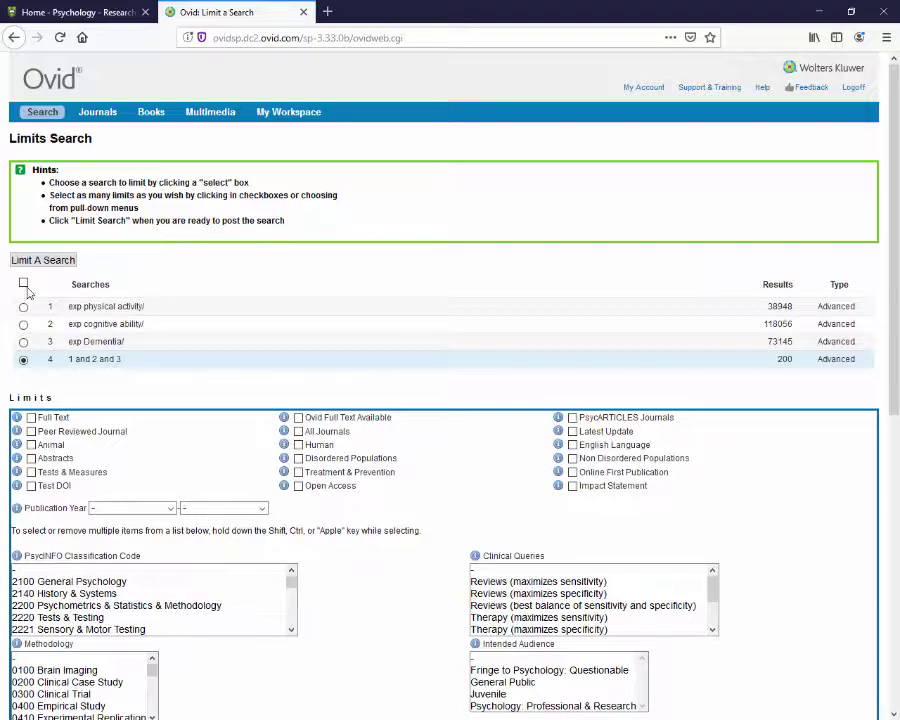
scroll(27, 285, "down", 4)
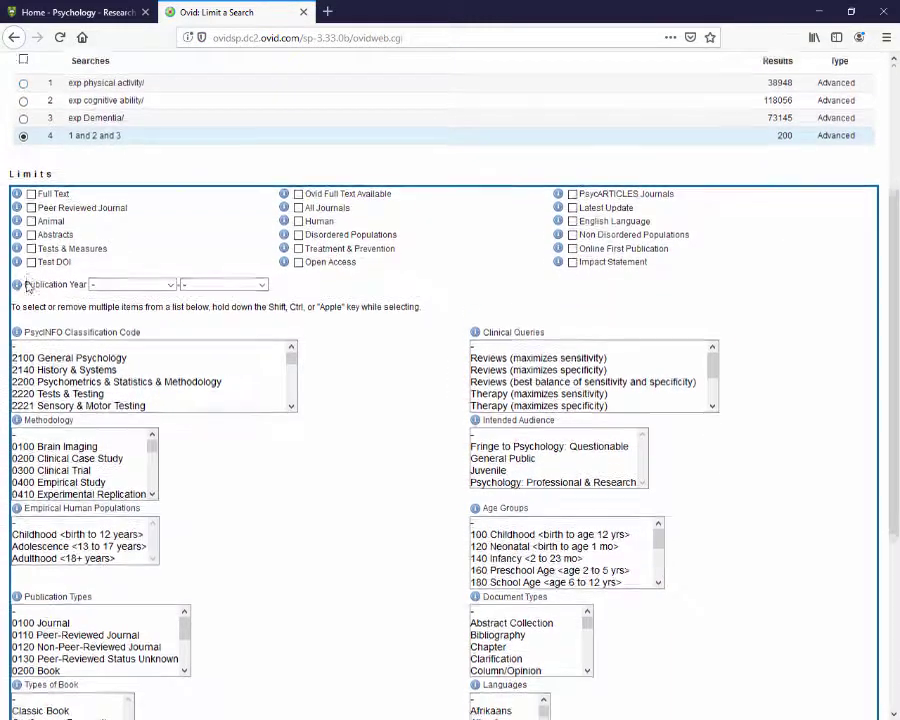
scroll(27, 285, "down", 6)
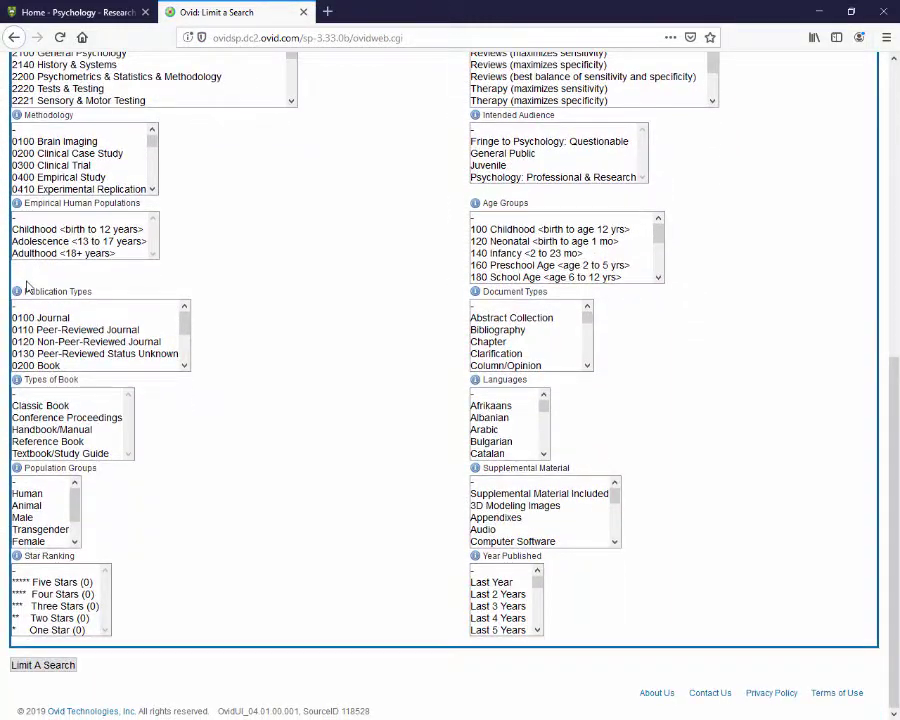
scroll(27, 285, "up", 3)
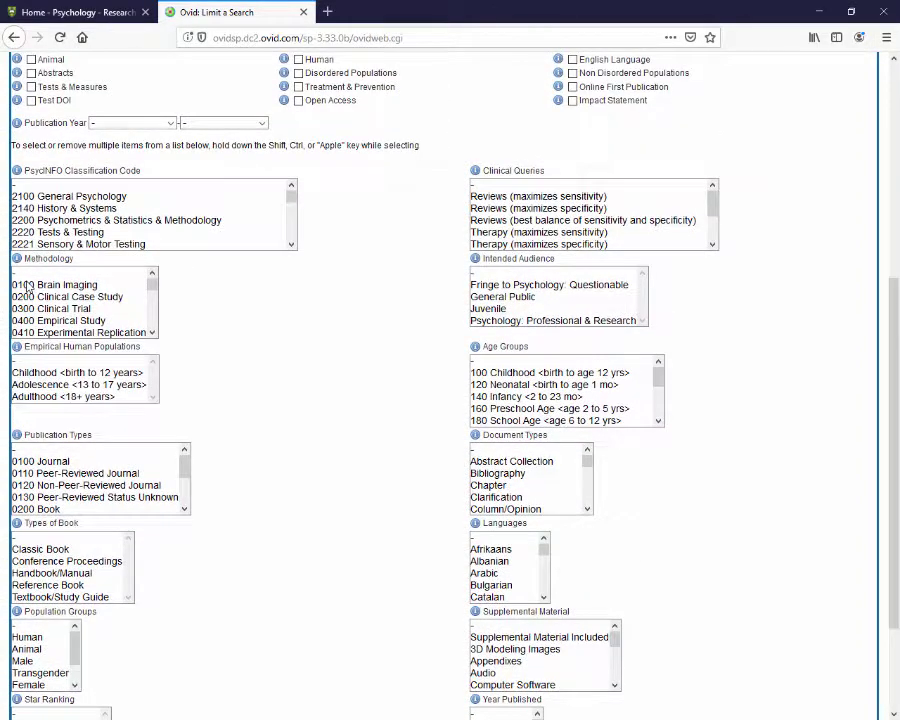
scroll(27, 288, "up", 2)
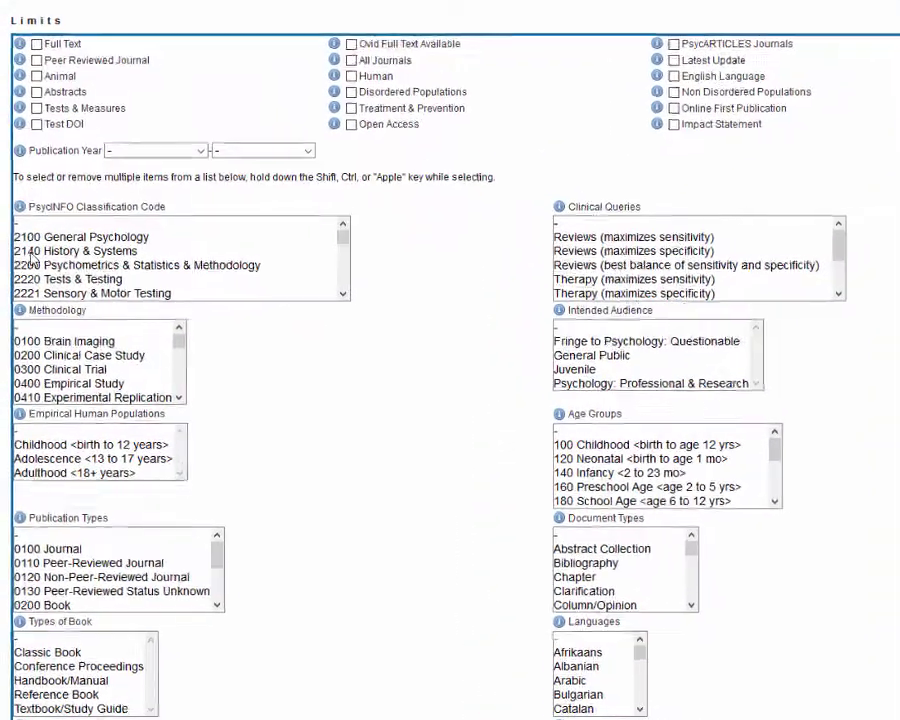
left_click(97, 387)
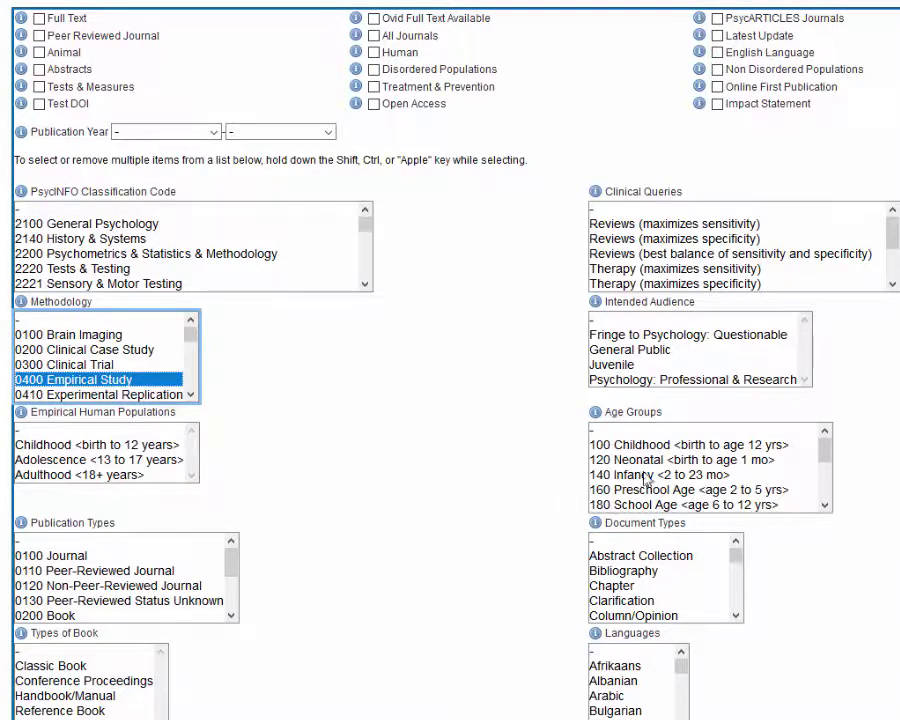
Set the age group limit to 380 Aged <age 65 yrs and older>.
scroll(738, 487, "down", 1)
scroll(738, 487, "down", 3)
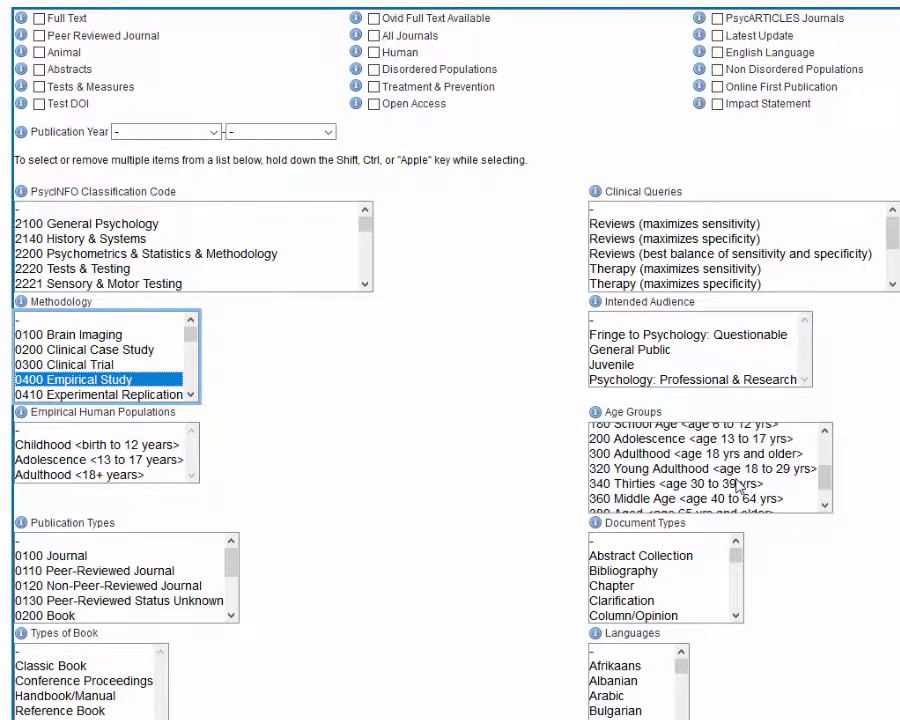
left_click(737, 489)
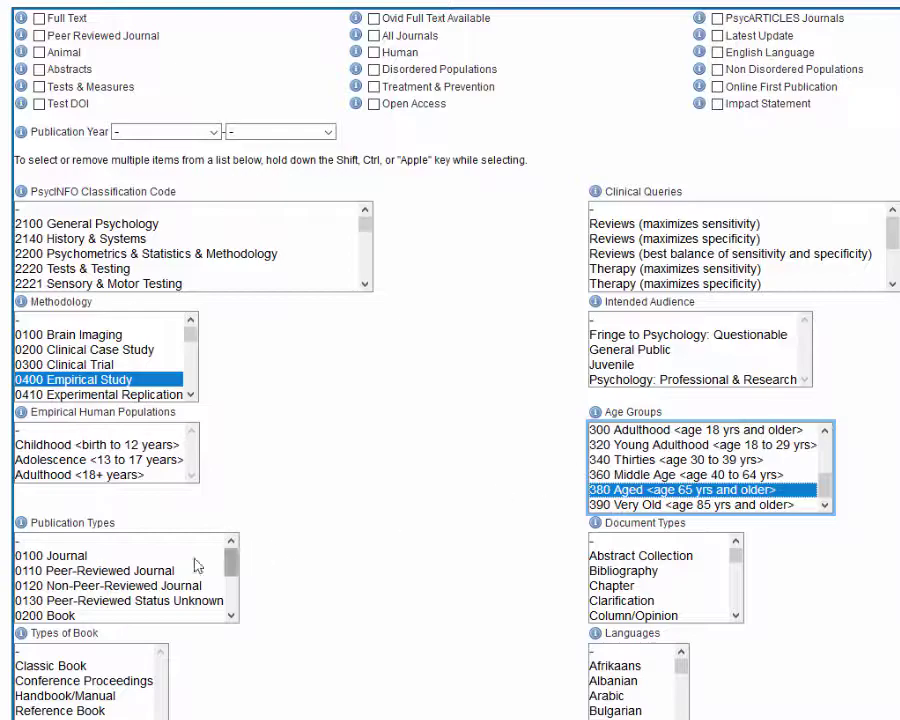
Set the publication type to 0110 Peer-Reviewed Journal and apply the limits to the combined search.
left_click(115, 572)
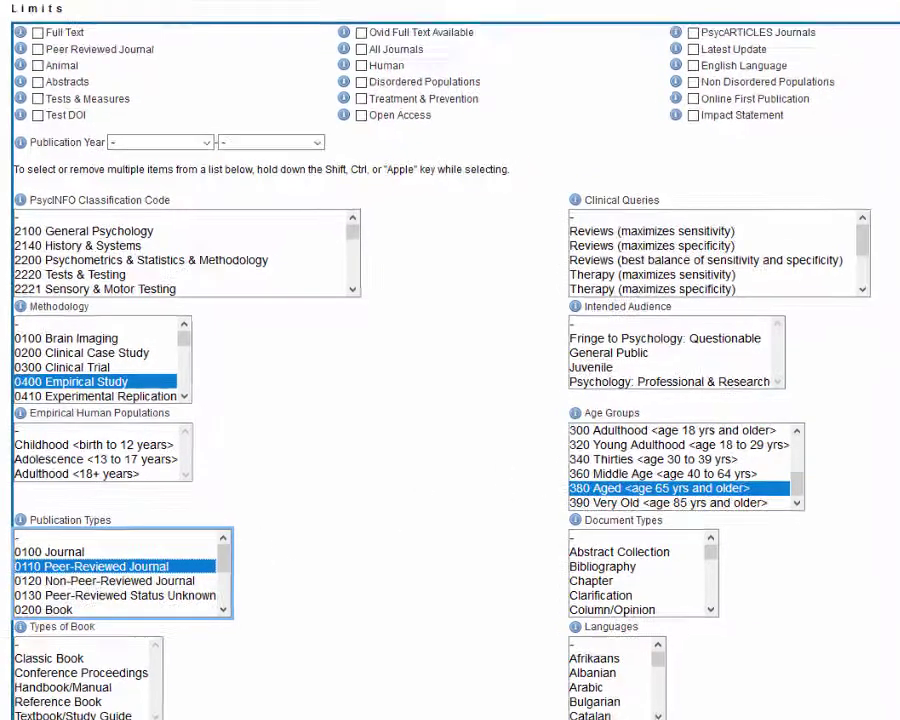
left_click_drag(896, 305, 896, 262)
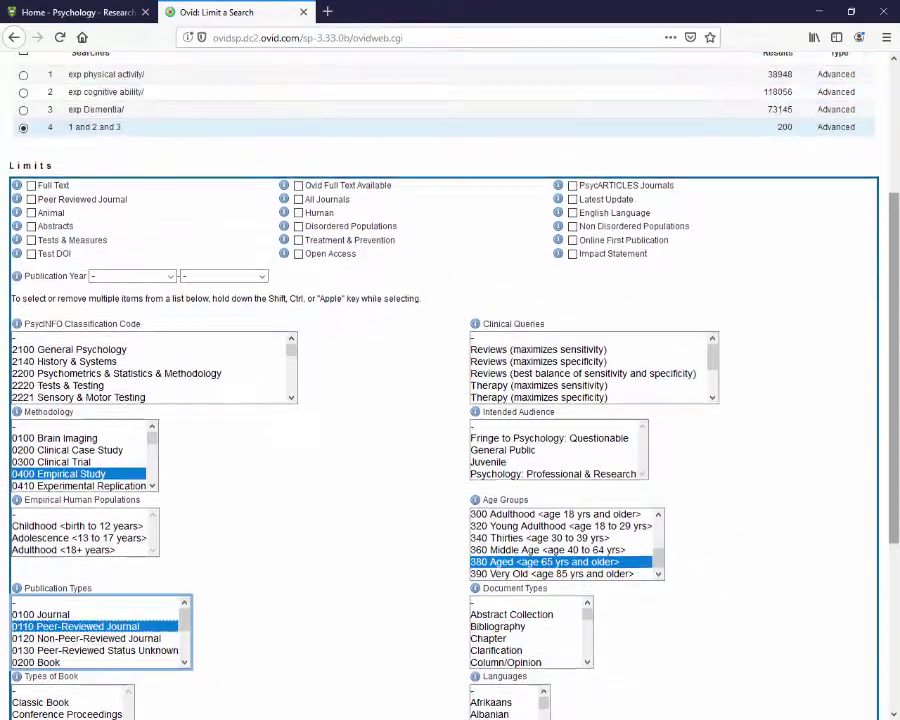
scroll(897, 308, "up", 5)
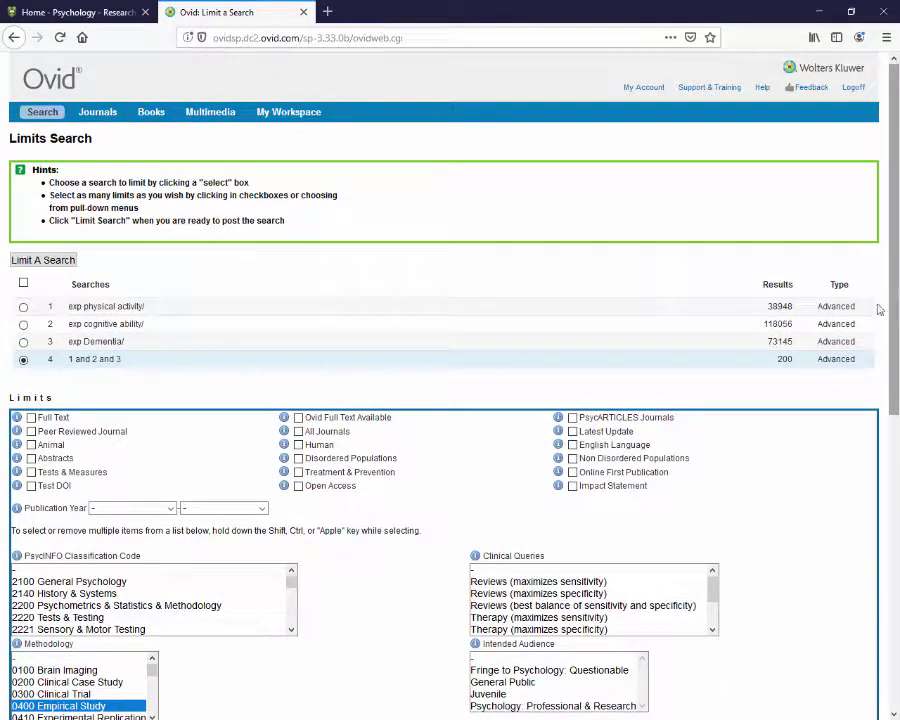
left_click(18, 260)
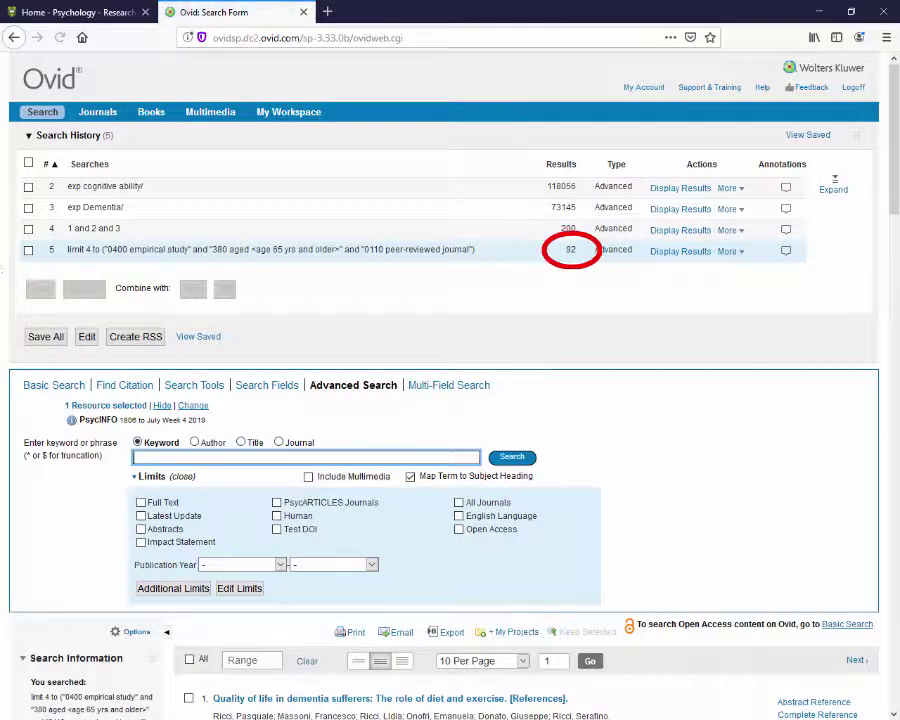
Open the complete reference for "Effects of a multicomponent exercise program in institutionalized elders with Alzheimer's disease" and review its abstract, subject headings and cited references.
scroll(30, 327, "down", 7)
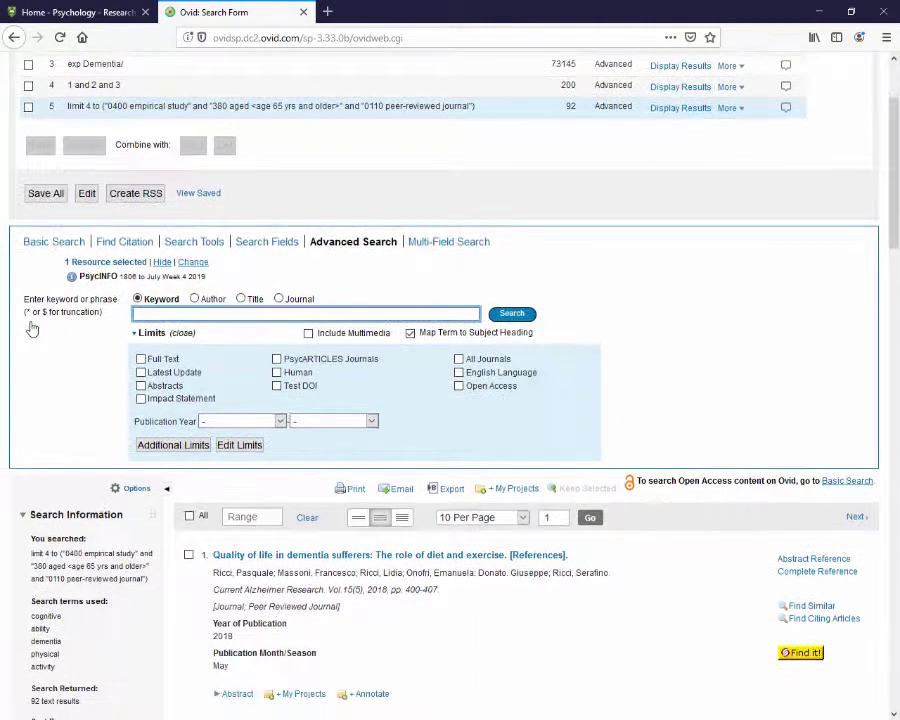
scroll(30, 327, "down", 4)
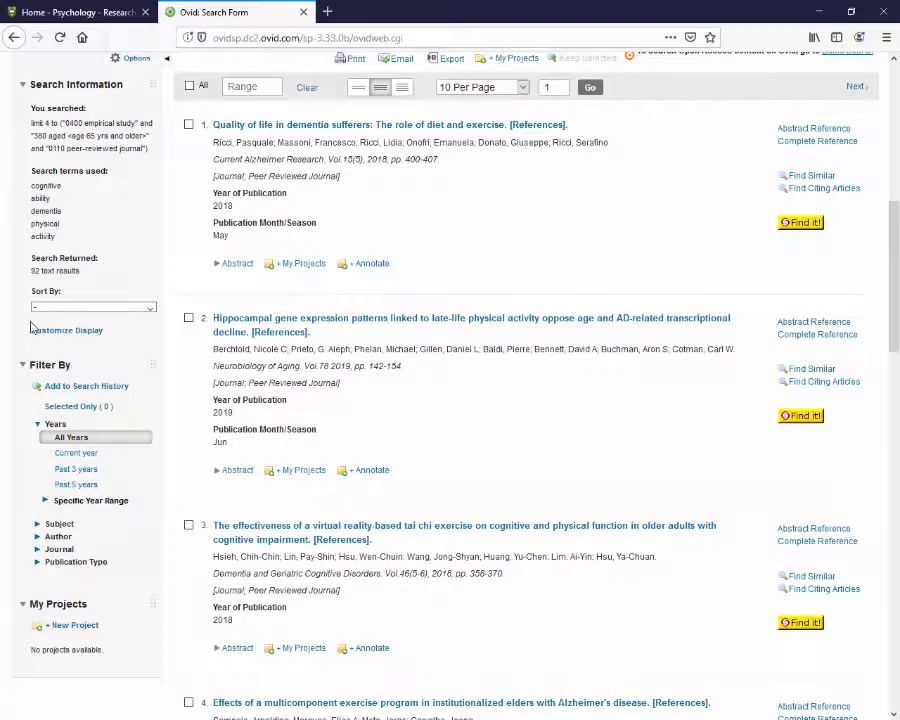
scroll(30, 327, "down", 5)
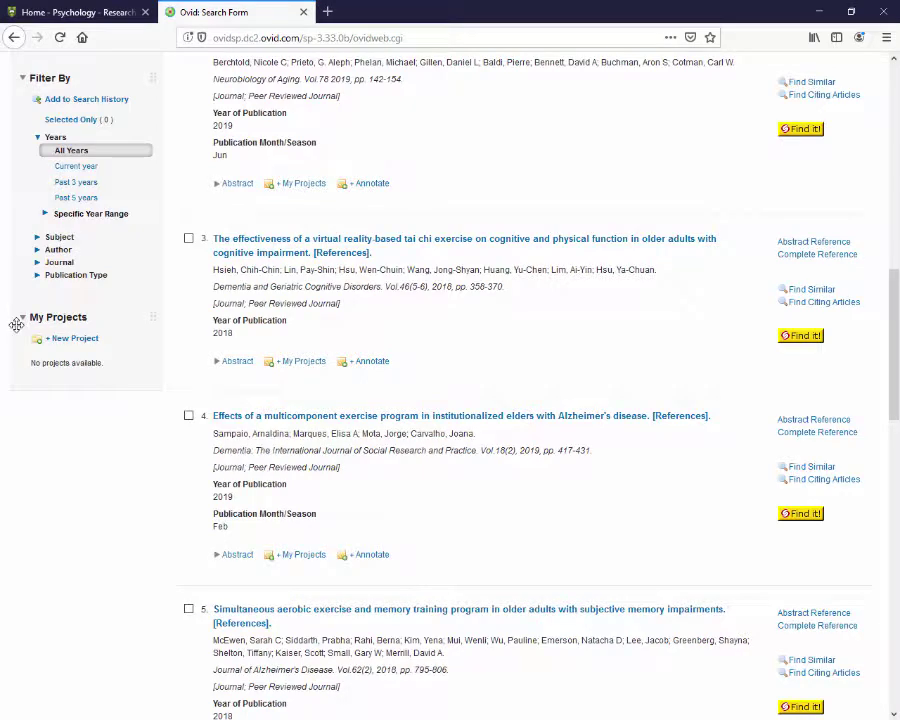
left_click(797, 432)
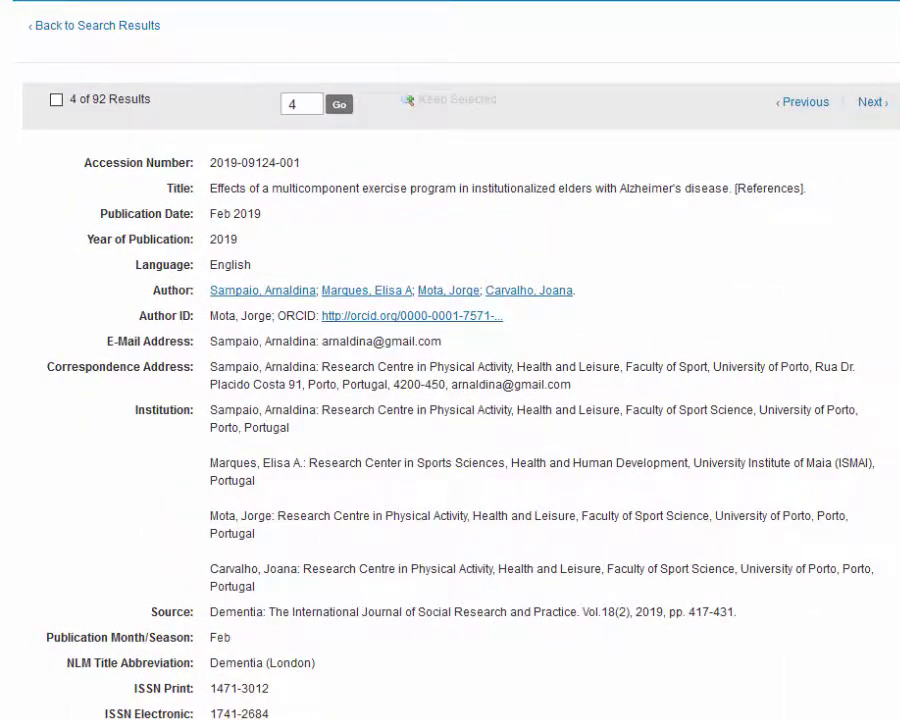
scroll(450, 400, "down", 6)
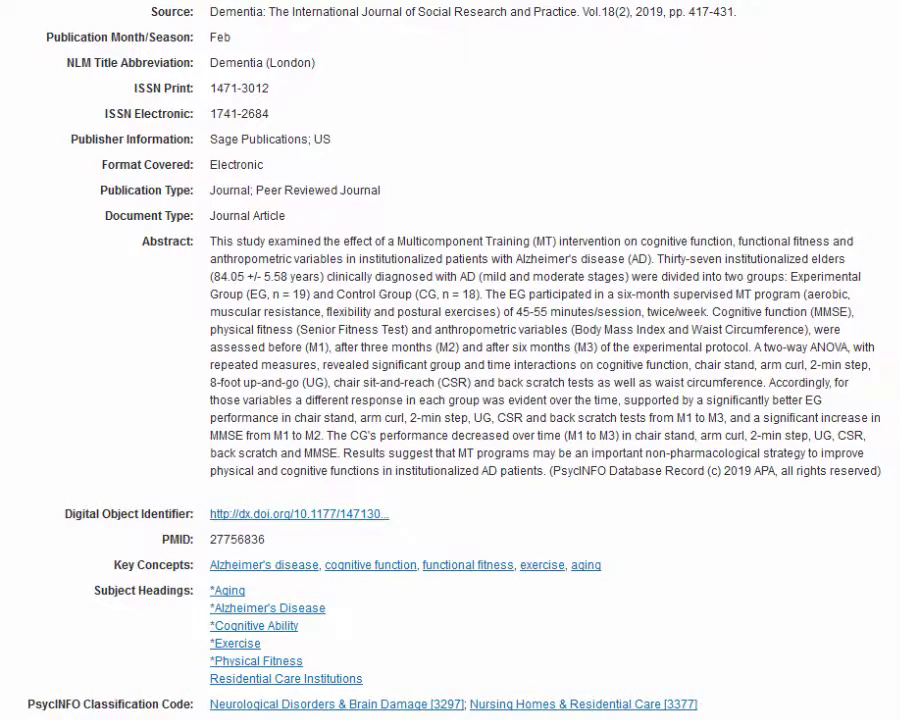
scroll(450, 400, "down", 6)
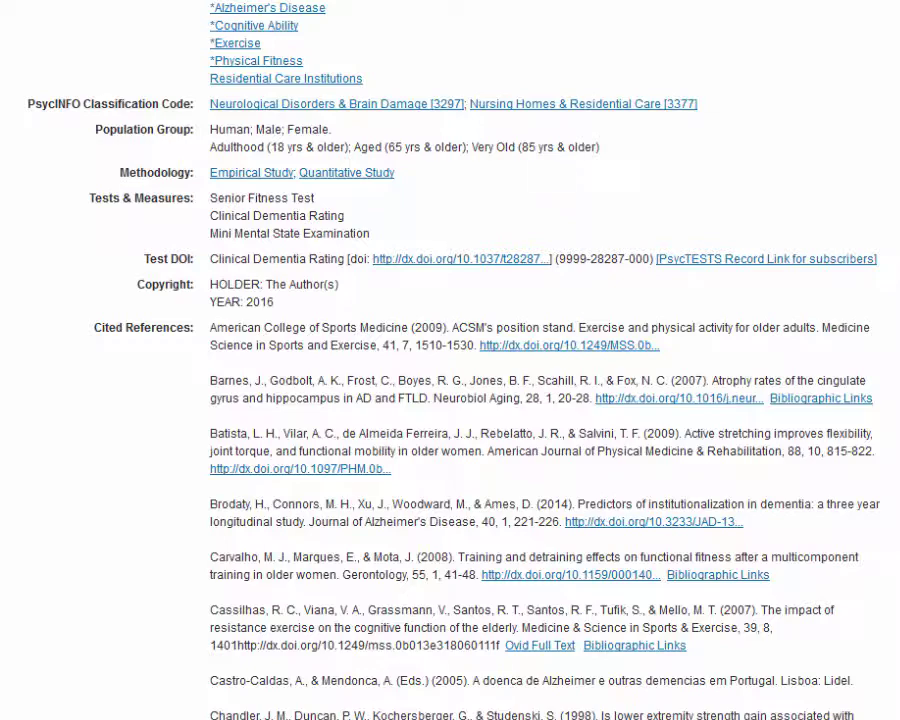
scroll(450, 360, "up", 10)
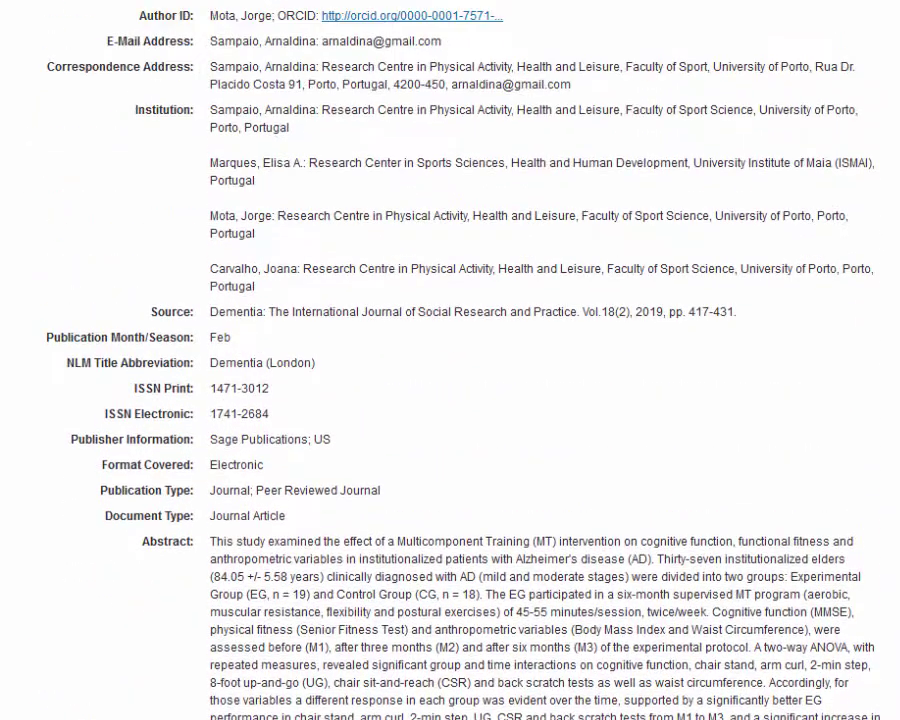
scroll(450, 360, "up", 2)
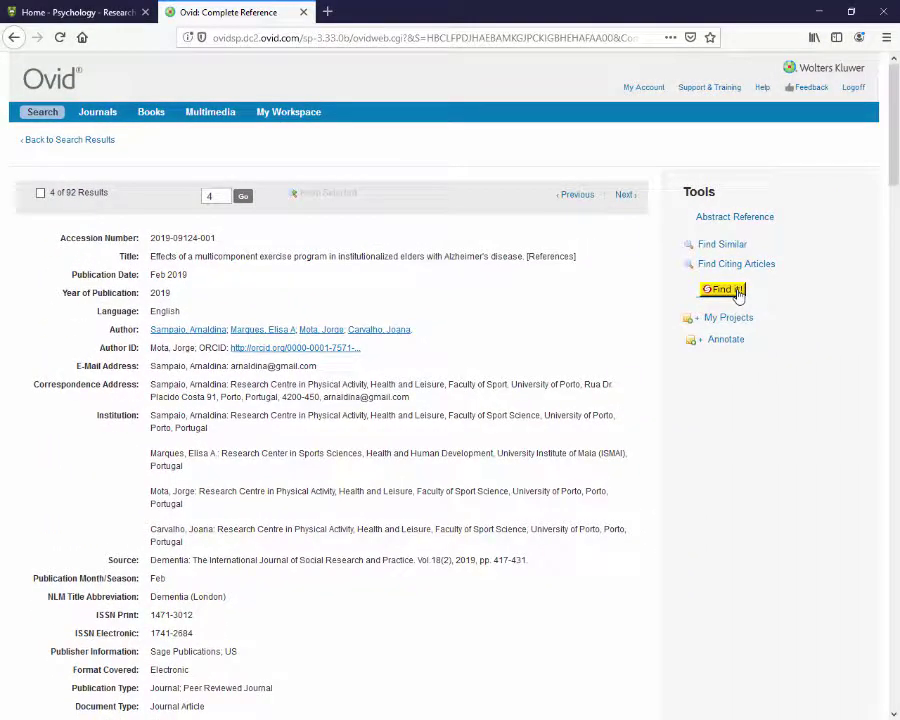
Open the article's full text through Find it! from the Sage CRKN Collection and maximize its window.
left_click(738, 291)
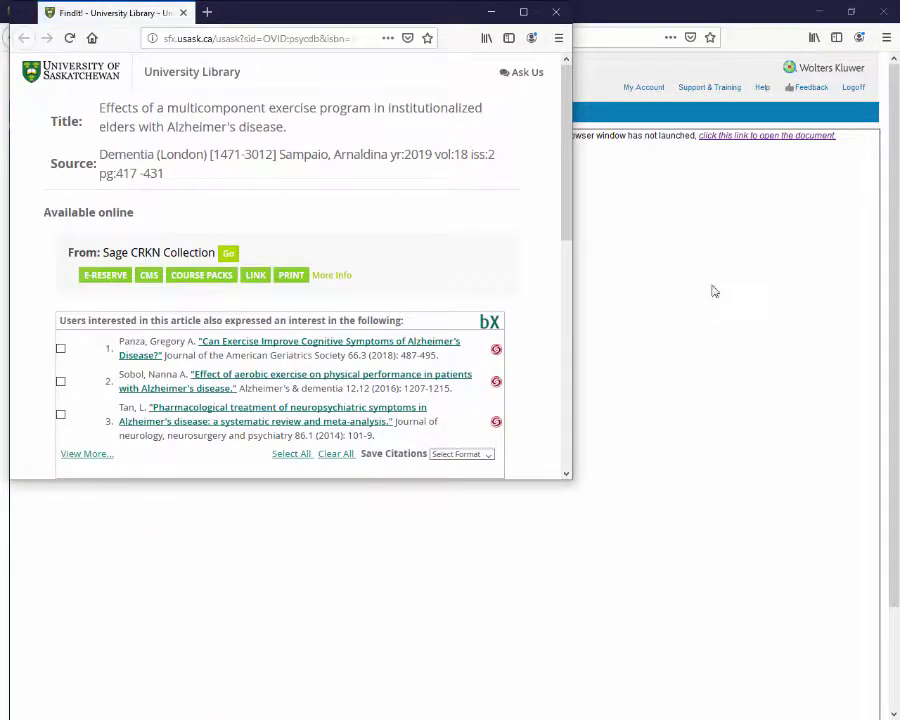
left_click(228, 256)
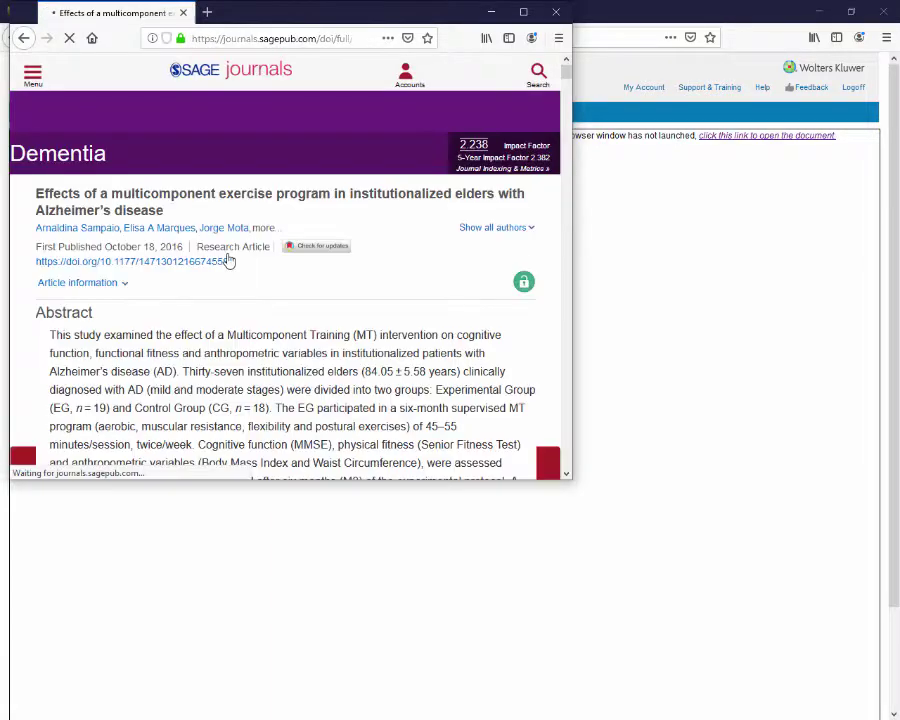
left_click(523, 12)
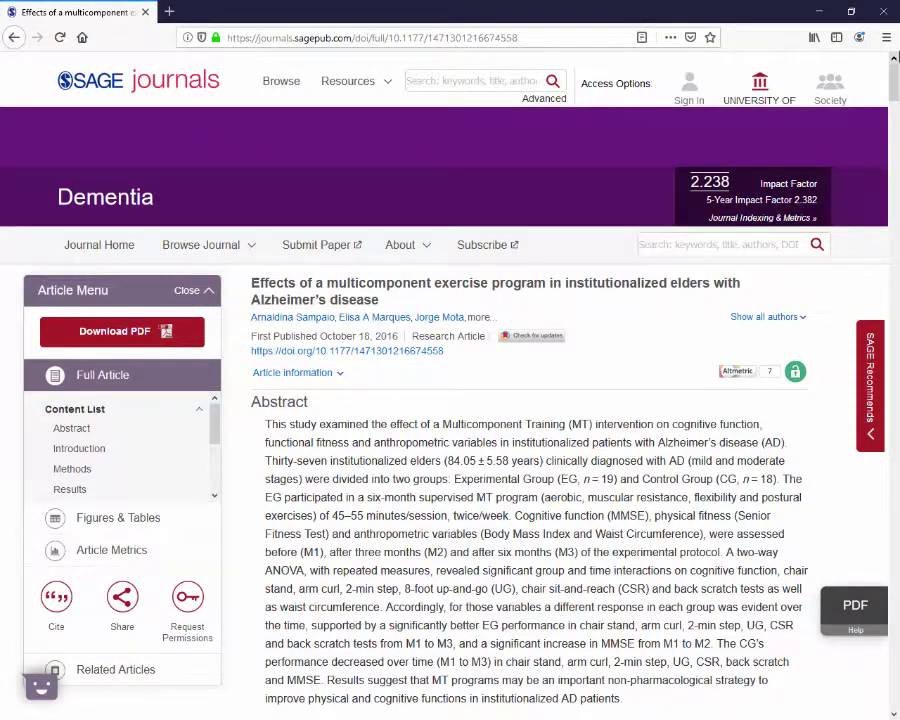
Switch back to the Ovid window and return to the main search page with the search history.
key("alt+Tab")
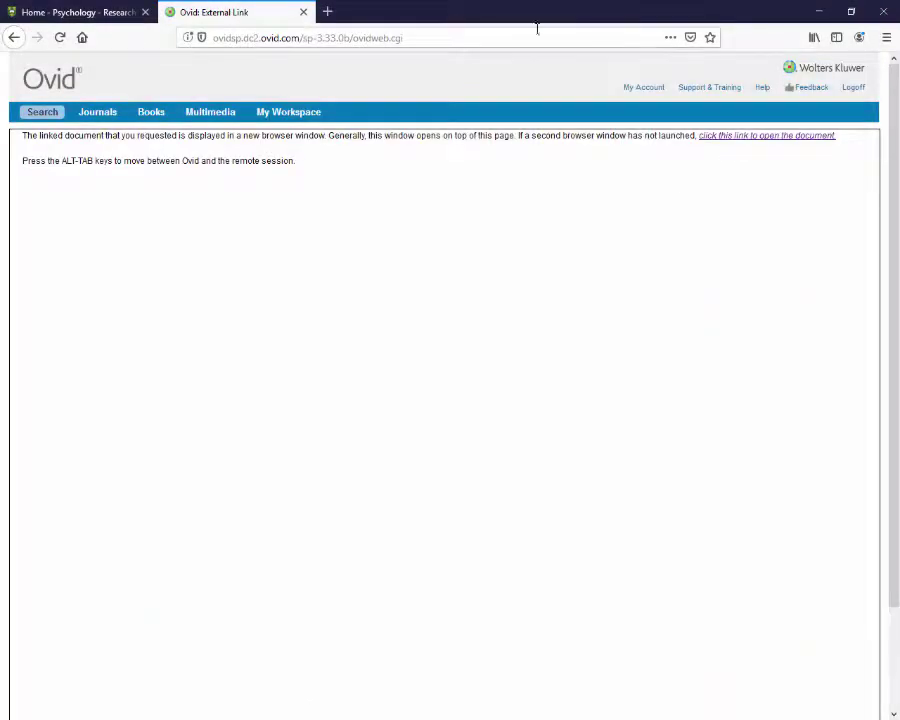
left_click(14, 38)
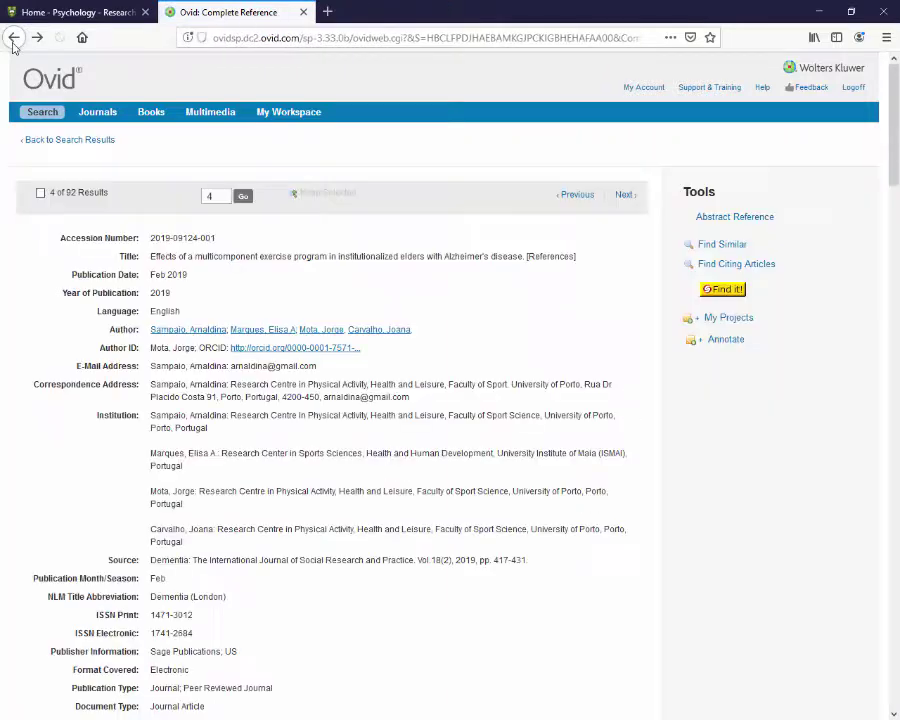
left_click(37, 114)
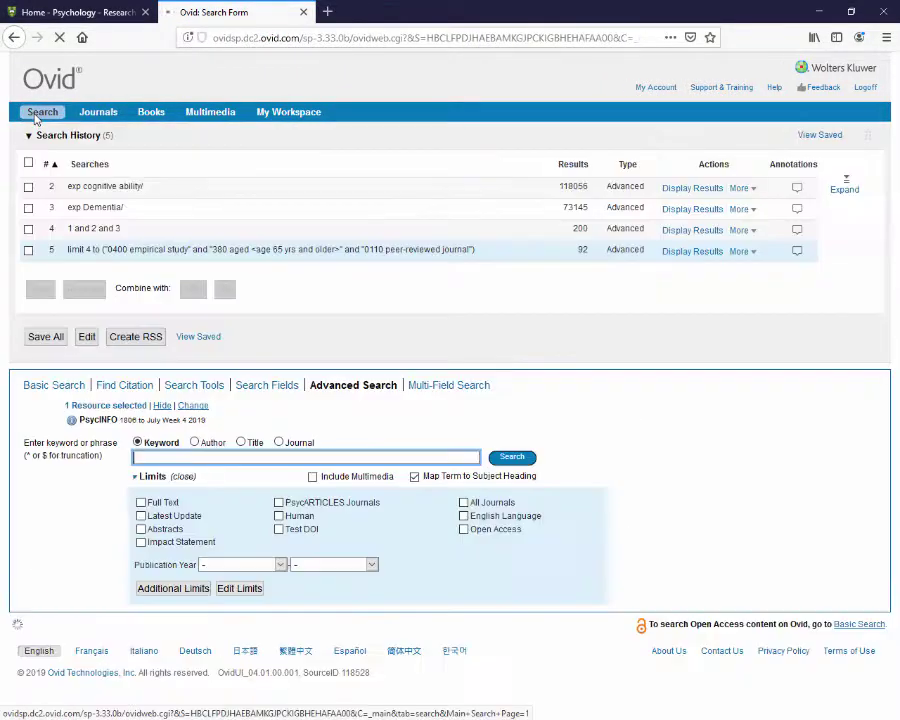